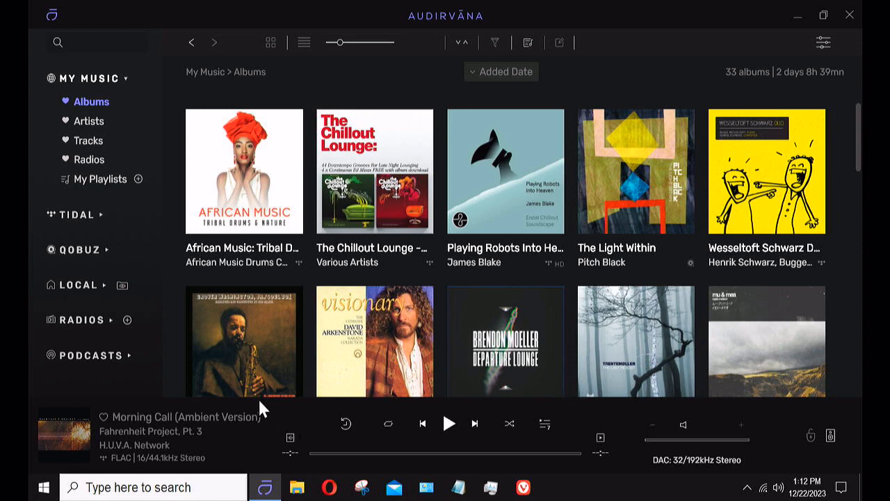
- Browse the Artists, Tracks and My Playlists collections in the My Music library
click(97, 125)
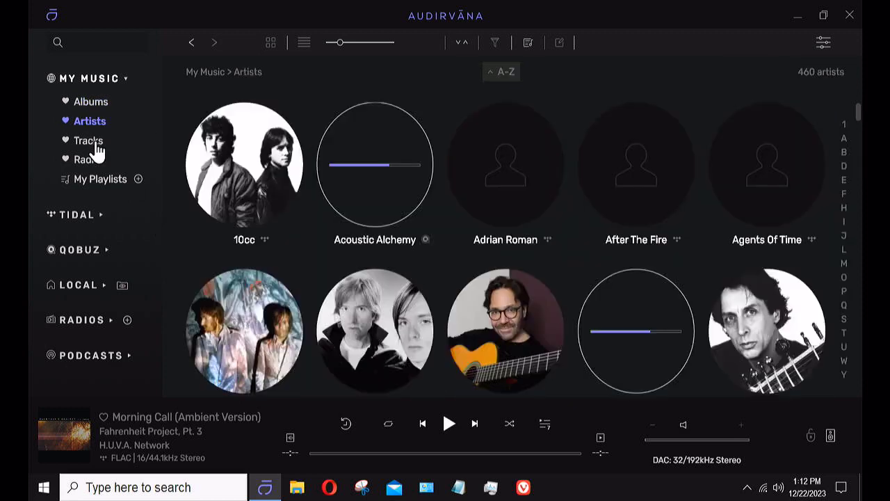
click(95, 143)
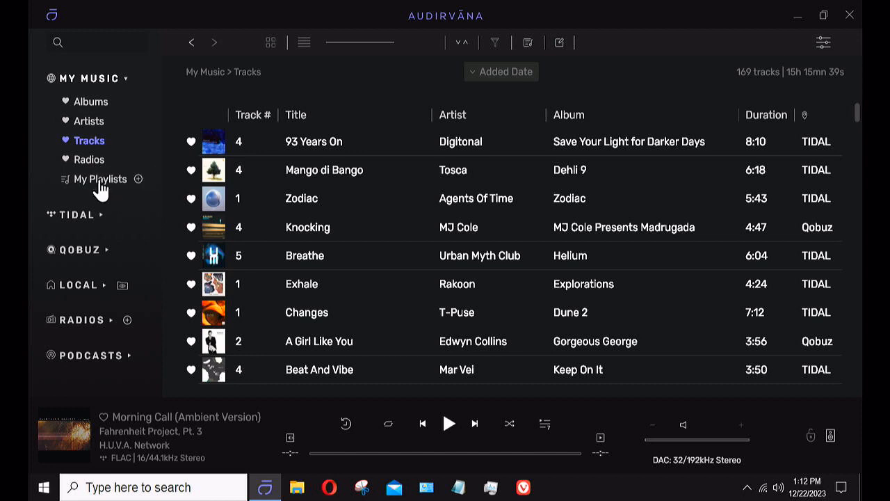
click(100, 181)
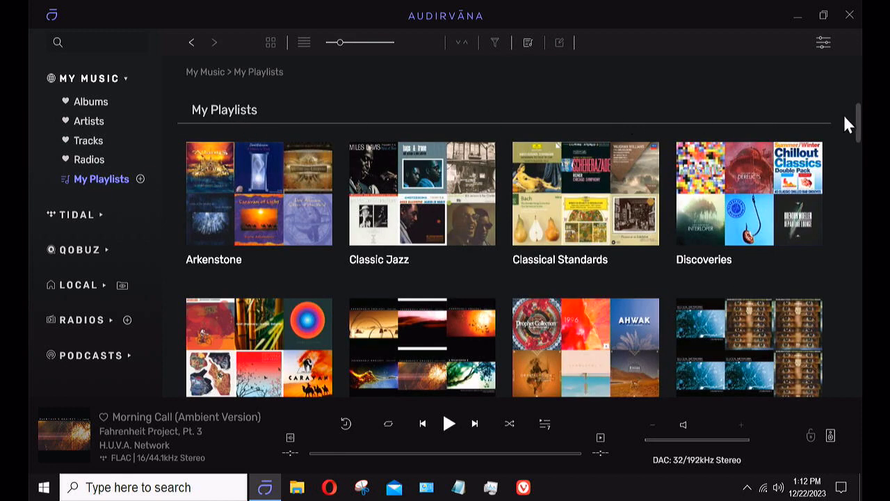
mouse_move(860, 125)
mouse_down()
mouse_move(860, 311)
mouse_move(860, 124)
mouse_up()
- Open the audio settings page and narrow the library sidebar so the full output device card fits
click(824, 43)
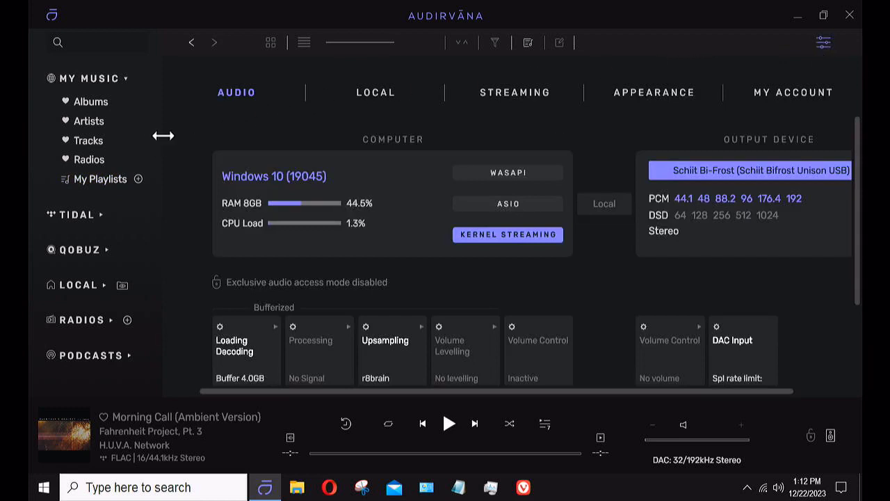
drag(164, 138, 120, 140)
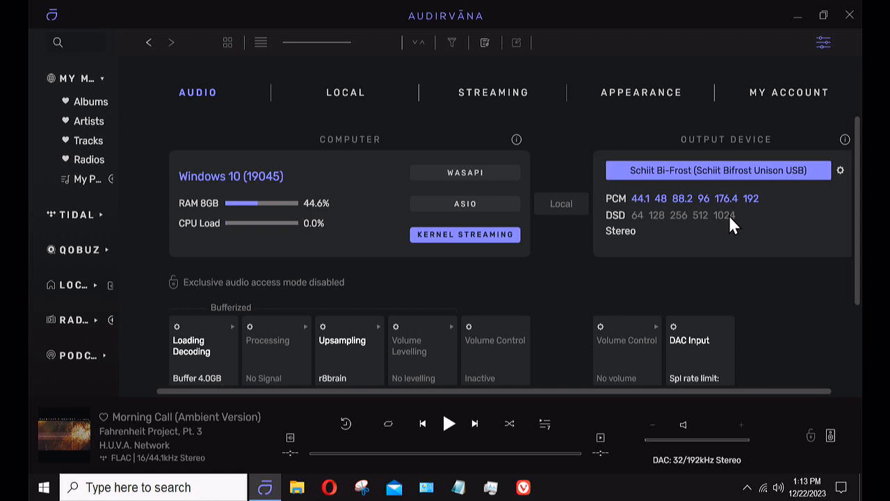
- Review the DAC input options of the Schiit Bifrost Unison USB output device, including the maximum sample rate choices
click(840, 171)
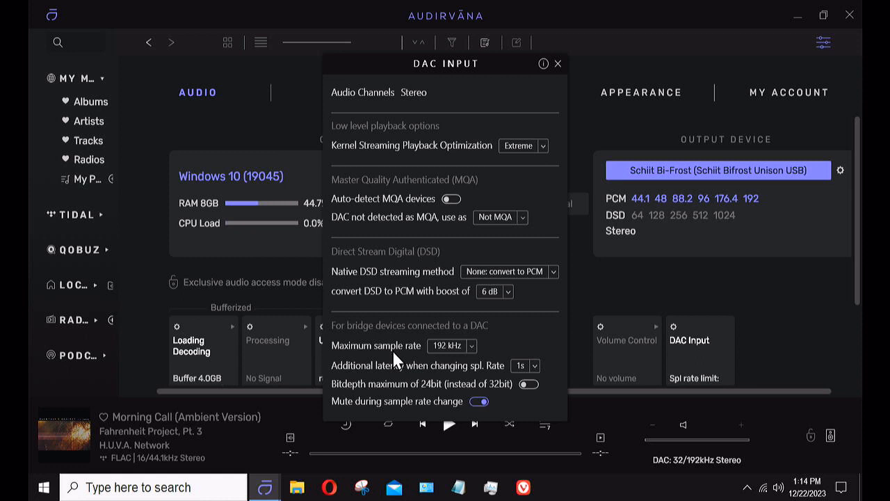
click(473, 343)
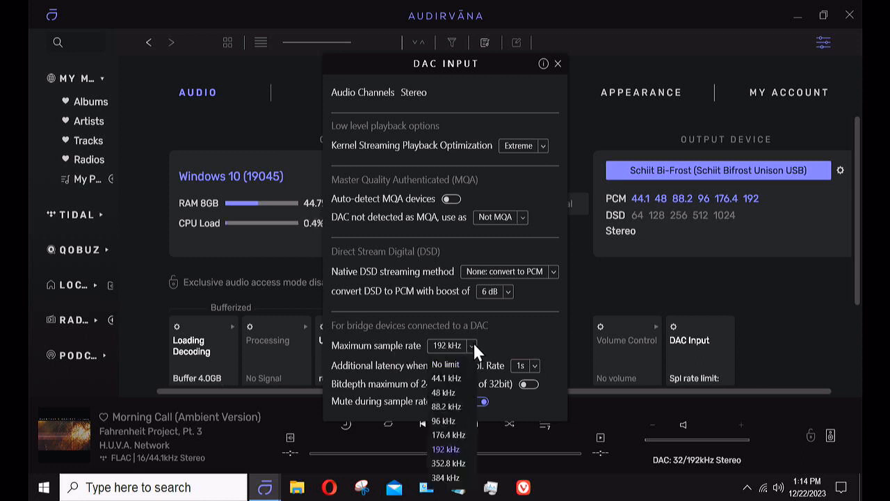
click(473, 343)
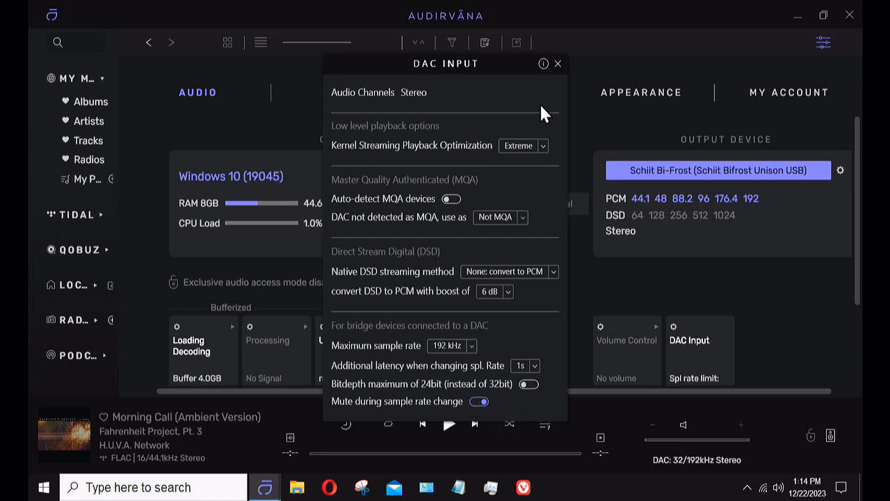
click(558, 63)
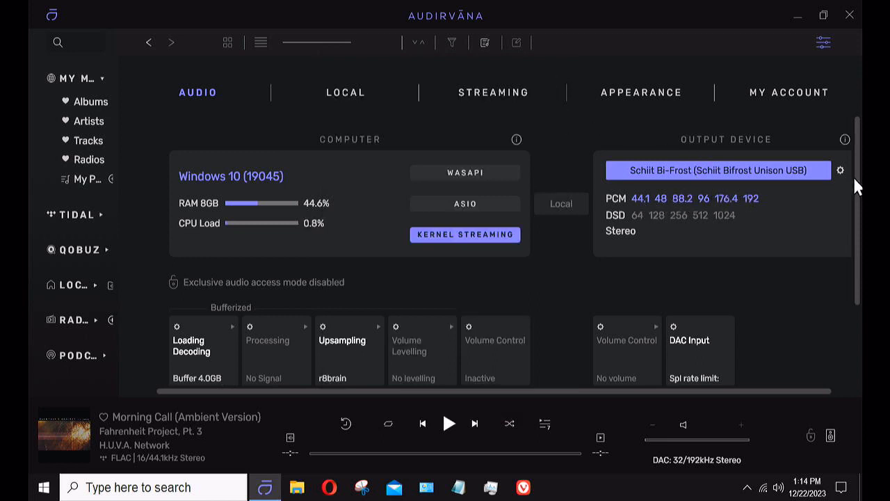
- In the upsampling settings, try the forced upsampling types Deactivated and x2 only
scroll(853, 177, down, 1)
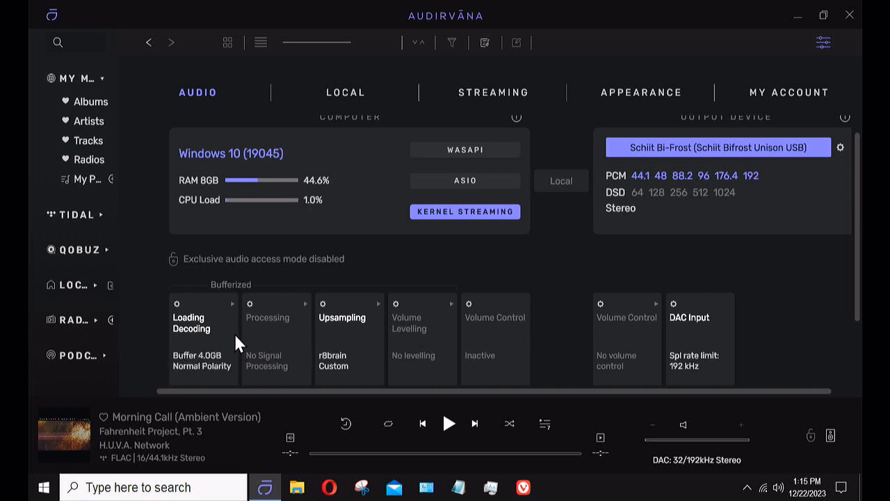
click(323, 308)
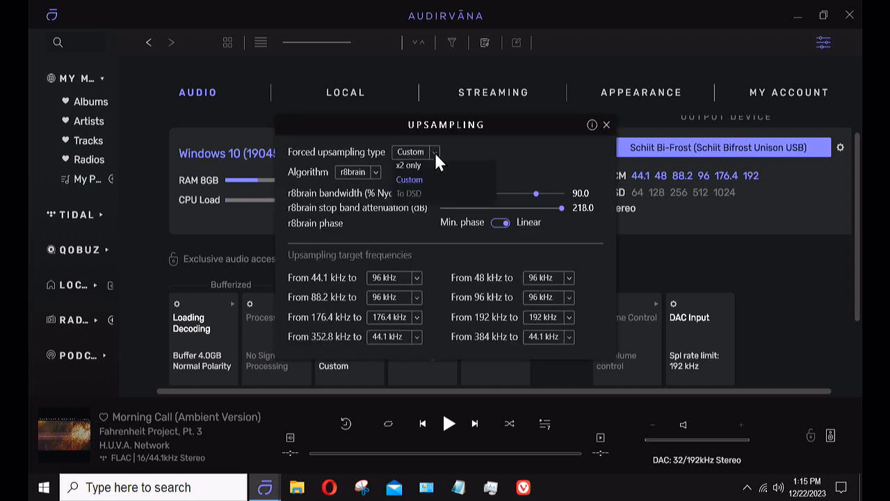
click(427, 169)
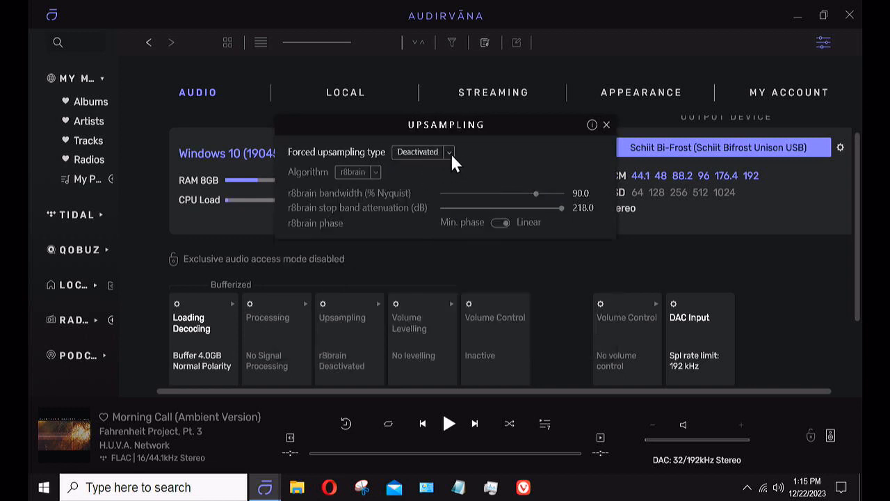
click(450, 151)
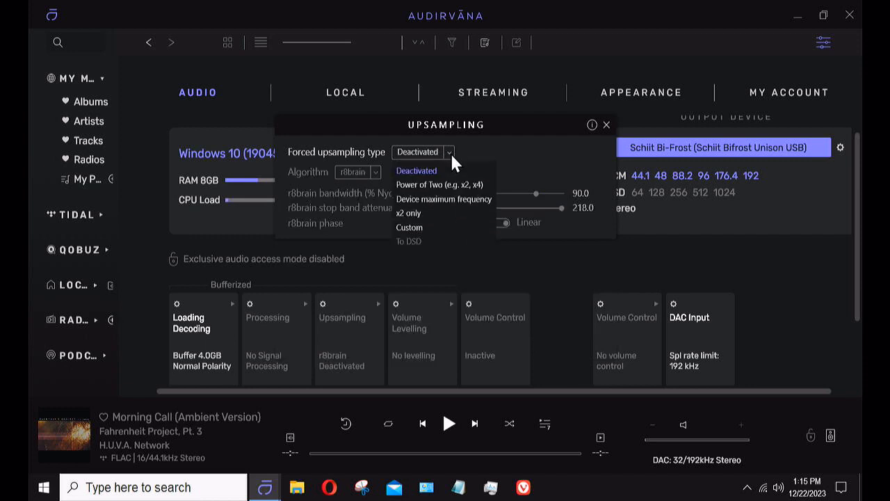
click(416, 213)
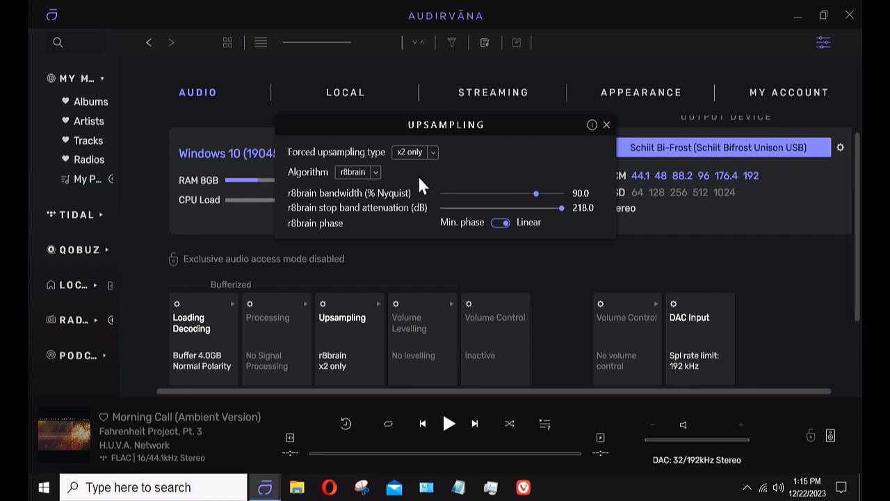
- Check the available upsampling algorithms and set the forced upsampling type to Power of Two (e.g. x2, x4)
click(379, 176)
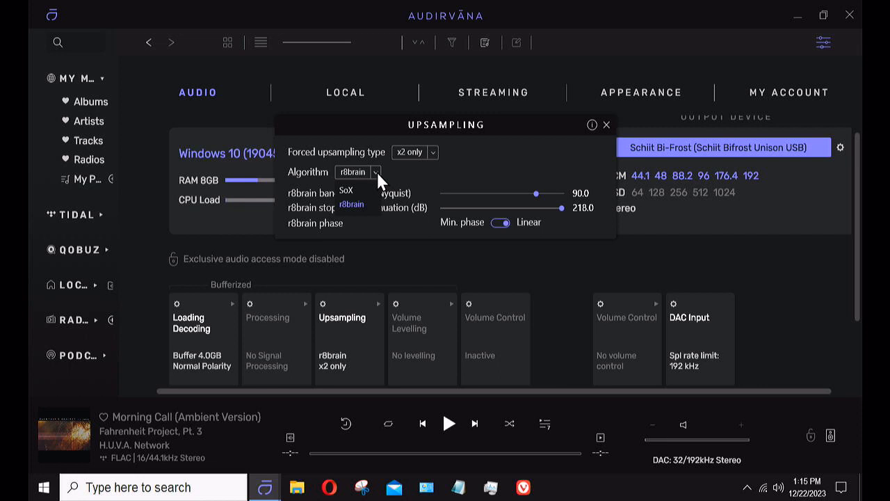
click(421, 172)
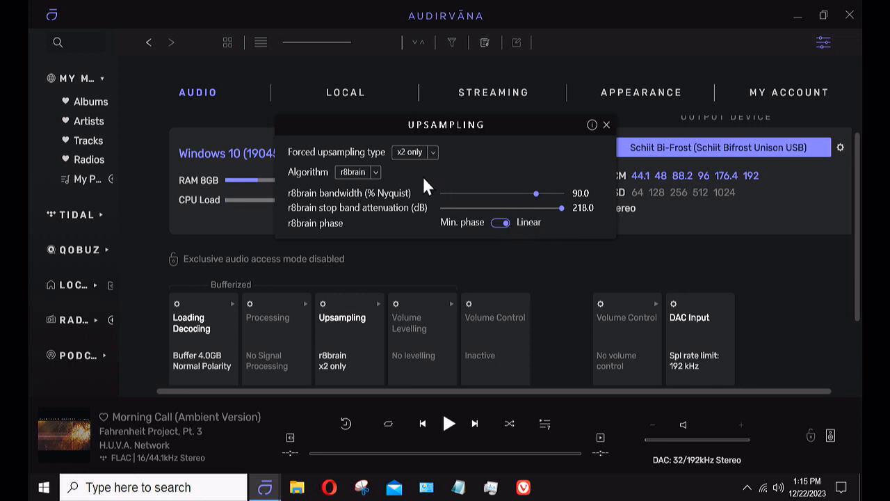
click(433, 153)
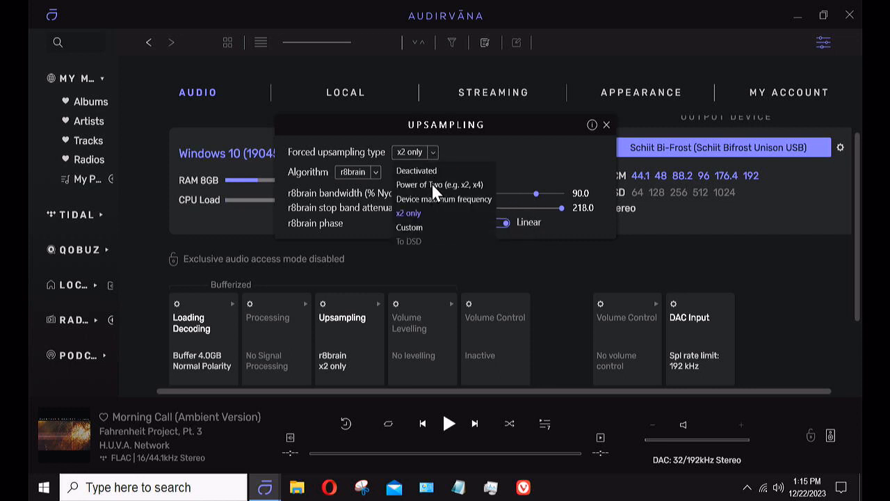
click(432, 185)
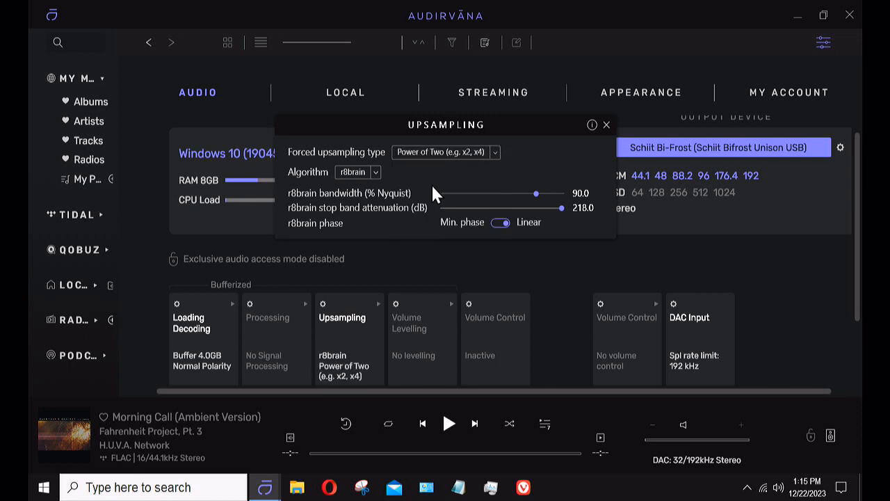
click(607, 125)
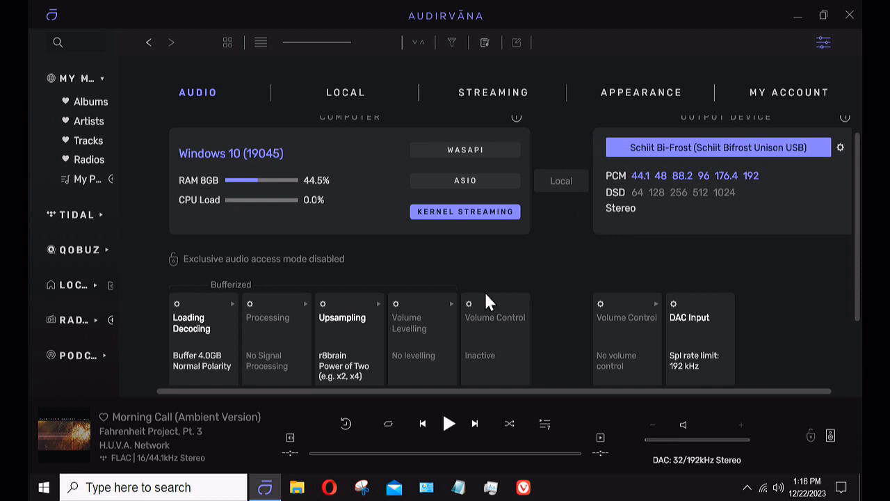
- Open the album Fahrenheit Project, Pt. 3, start playing its first track, Infinite Dream, and pause playback
click(112, 433)
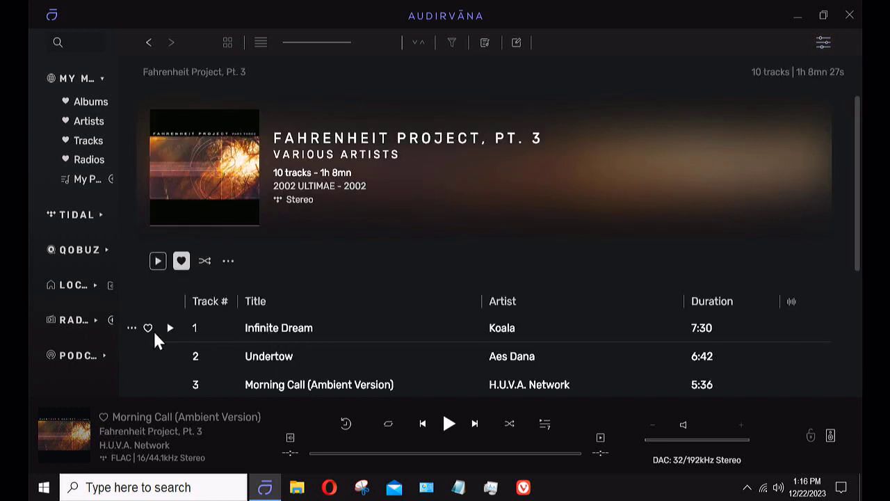
click(170, 328)
scroll(170, 341, down, 3)
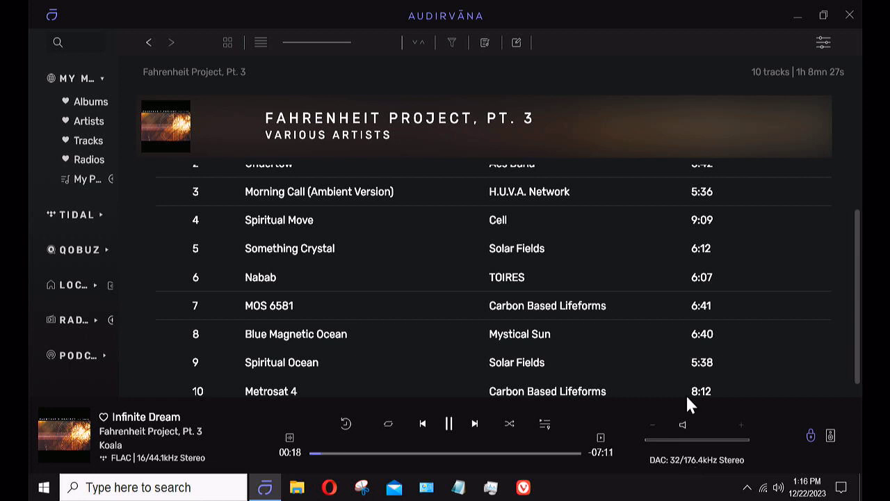
click(449, 424)
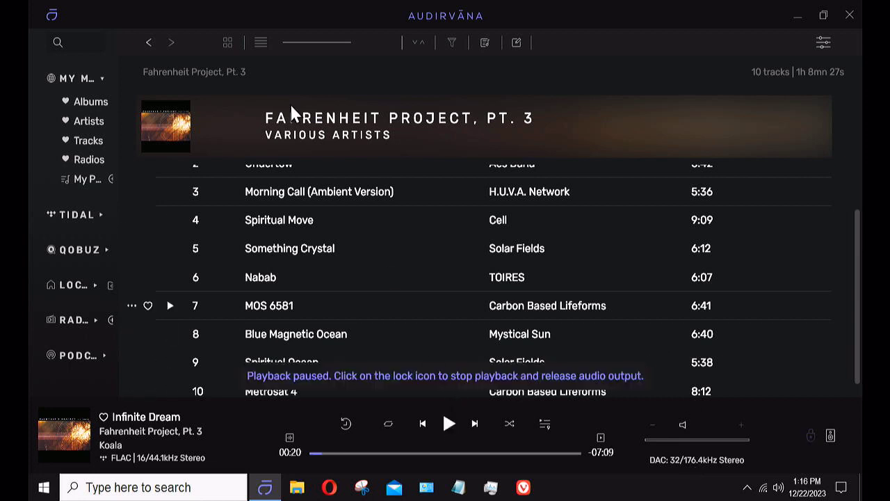
- Return to the audio settings, inspect the signal chain's sample rates, and stop playback to release the audio output
click(148, 43)
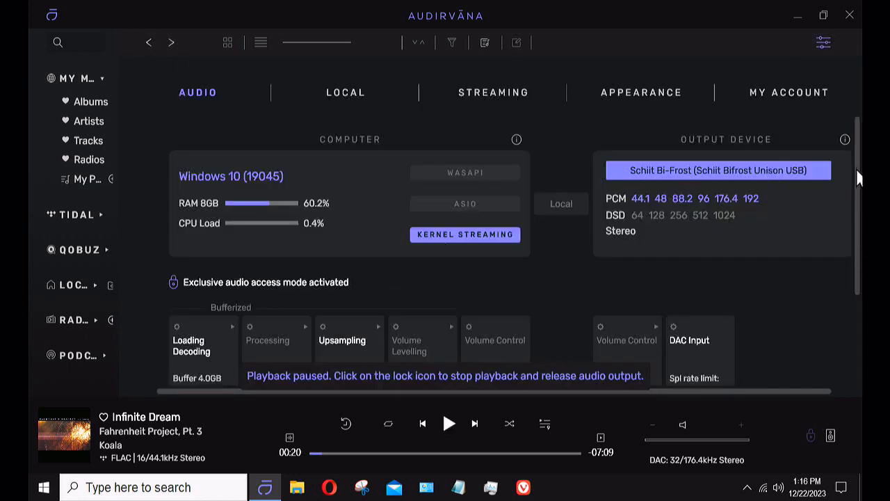
drag(858, 174, 860, 249)
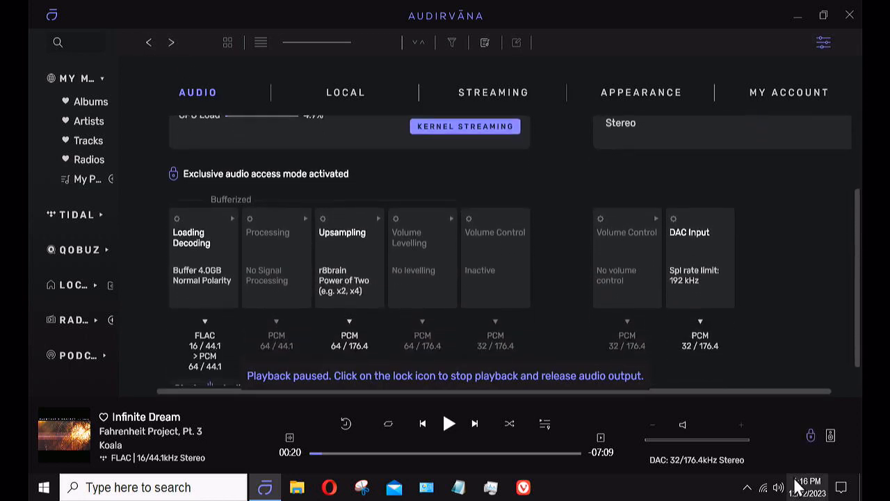
click(812, 434)
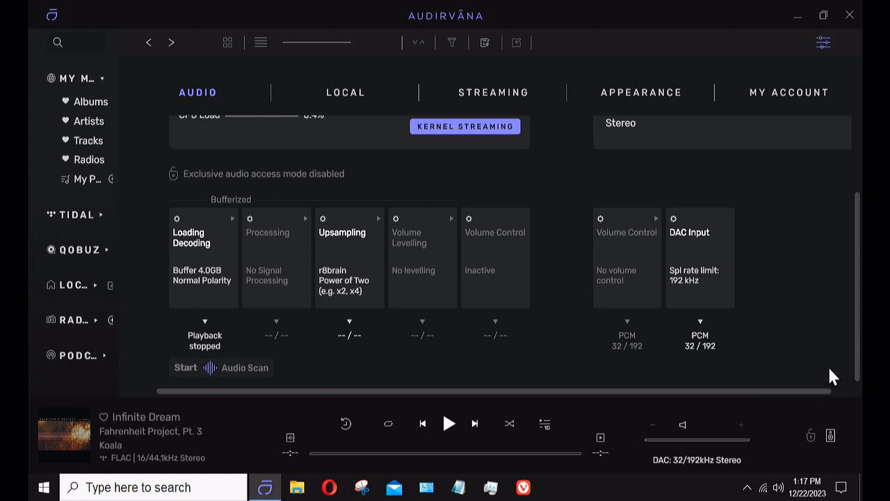
- Switch the output device to Speakers (2- Schiit Modi Uber)
scroll(860, 354, up, 3)
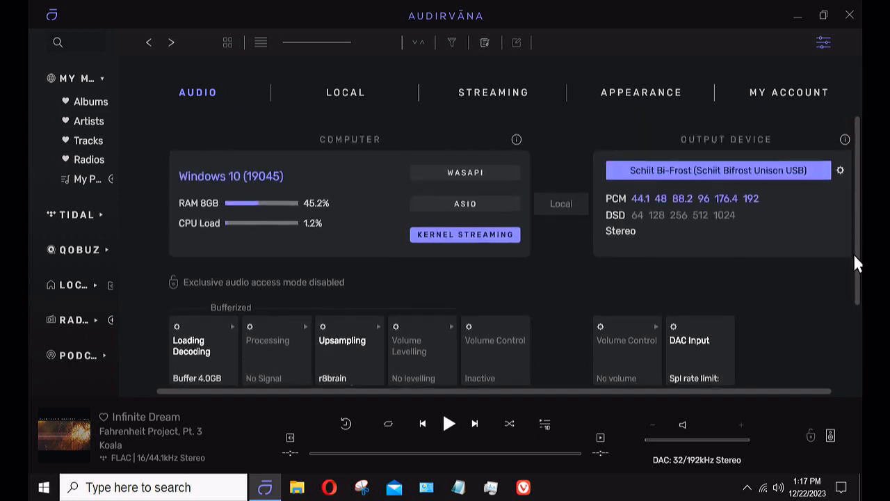
click(832, 437)
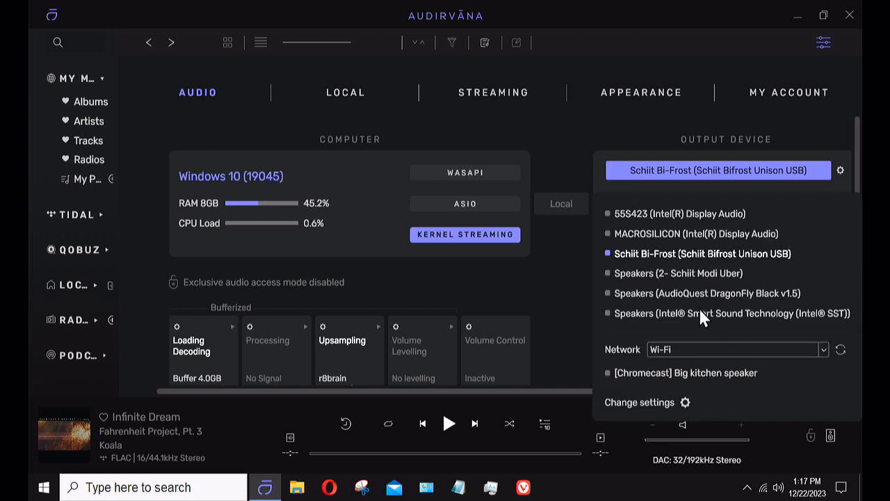
click(626, 277)
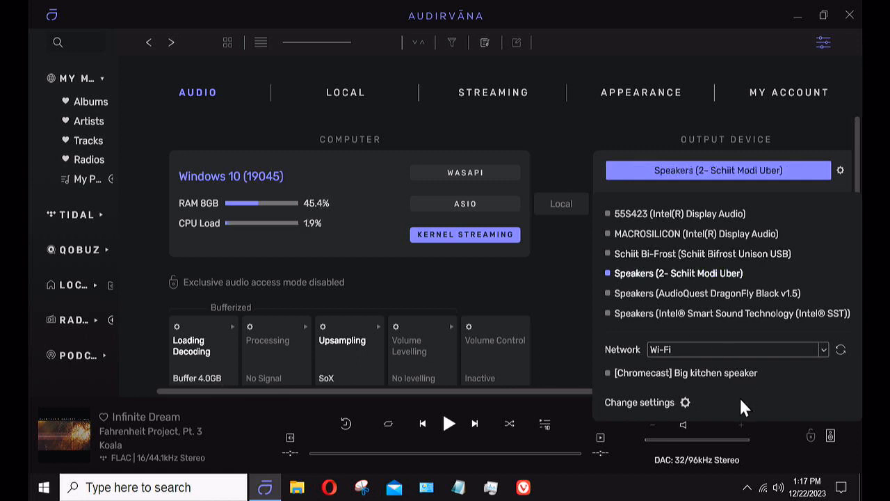
click(546, 304)
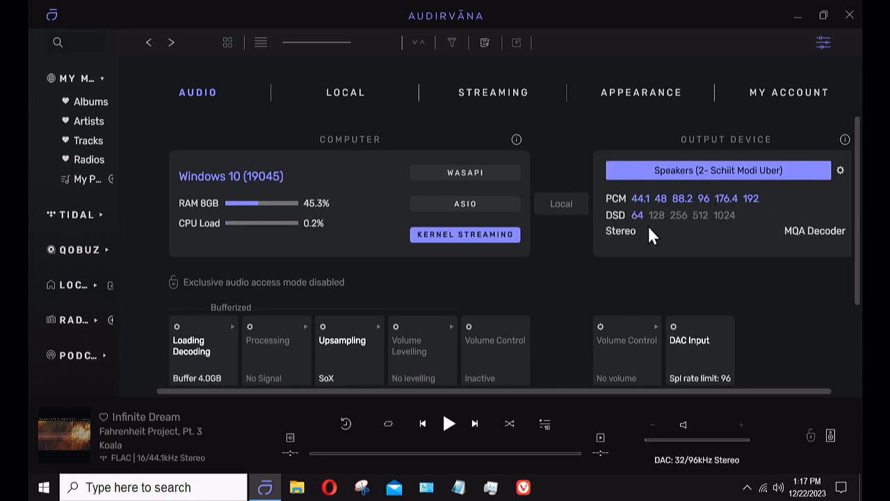
- Review the Schiit Modi Uber's DAC input options, including its MQA detection and decoder settings
click(841, 171)
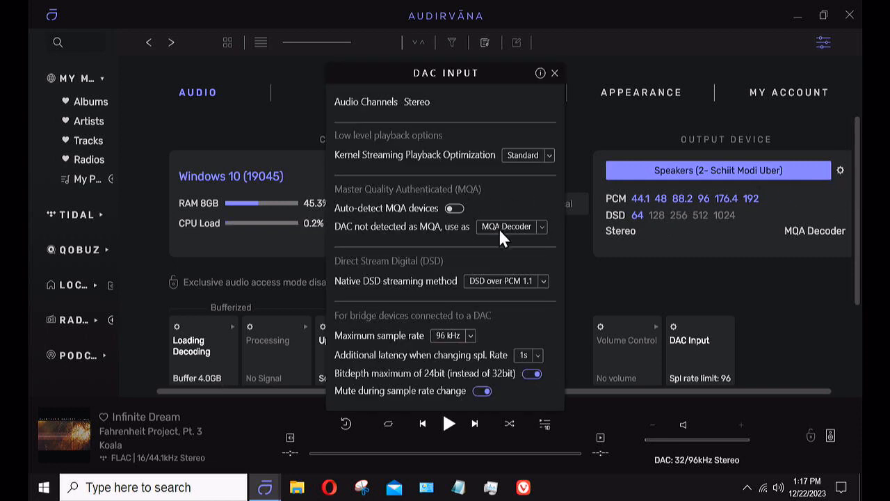
click(458, 209)
click(554, 73)
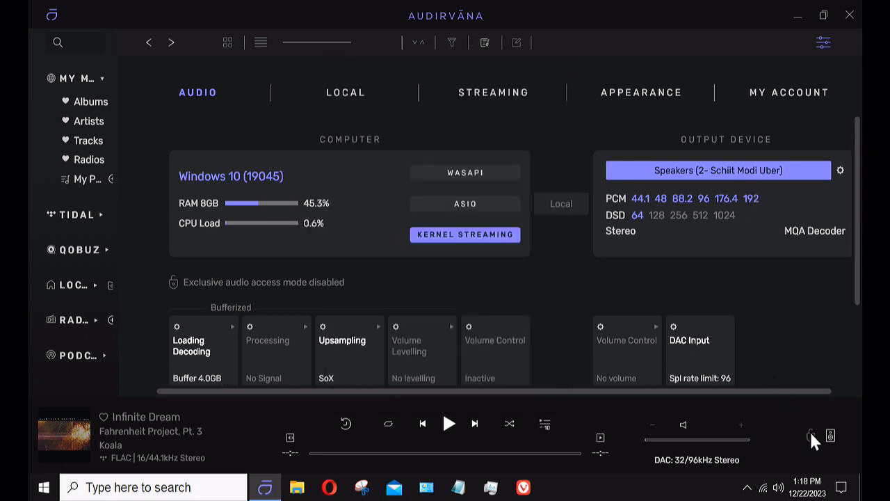
- Switch the output device to Speakers (AudioQuest DragonFly Black v1.5) and apply the manufacturer's recommended settings
click(832, 434)
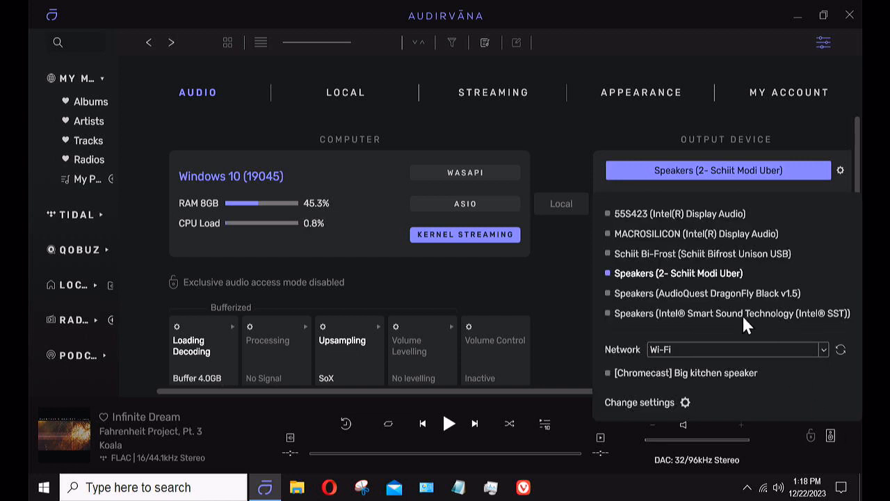
click(633, 293)
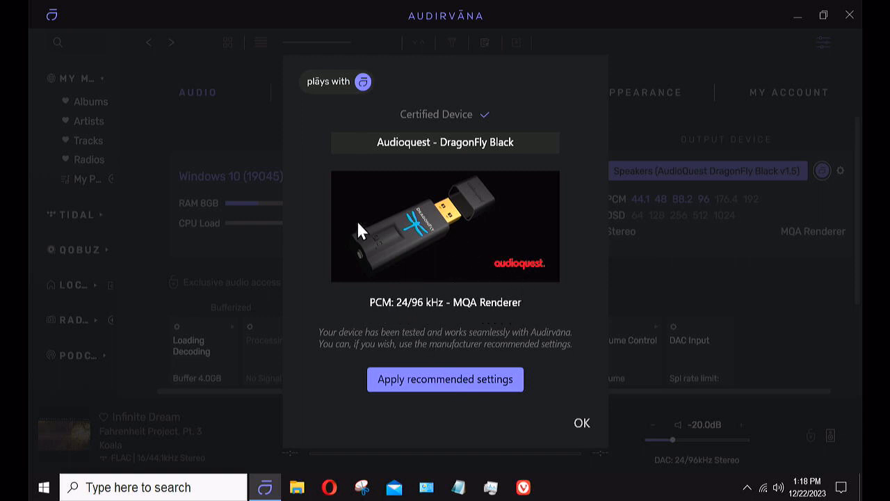
click(448, 387)
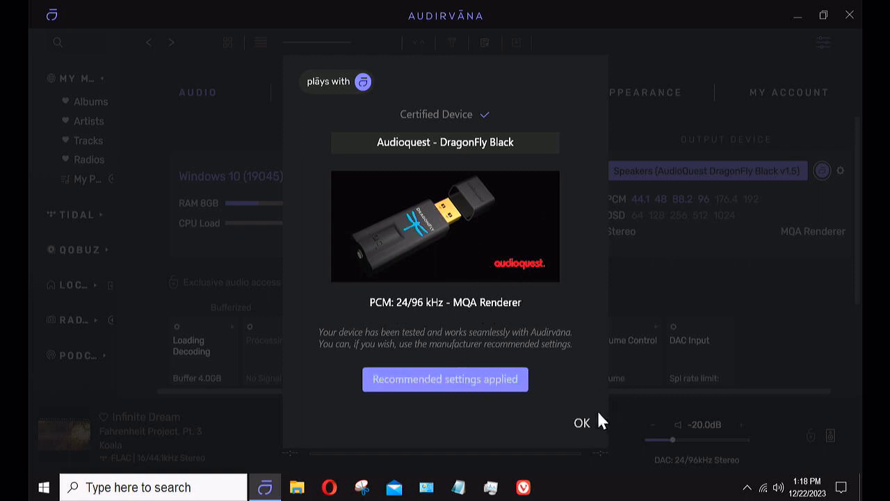
click(581, 423)
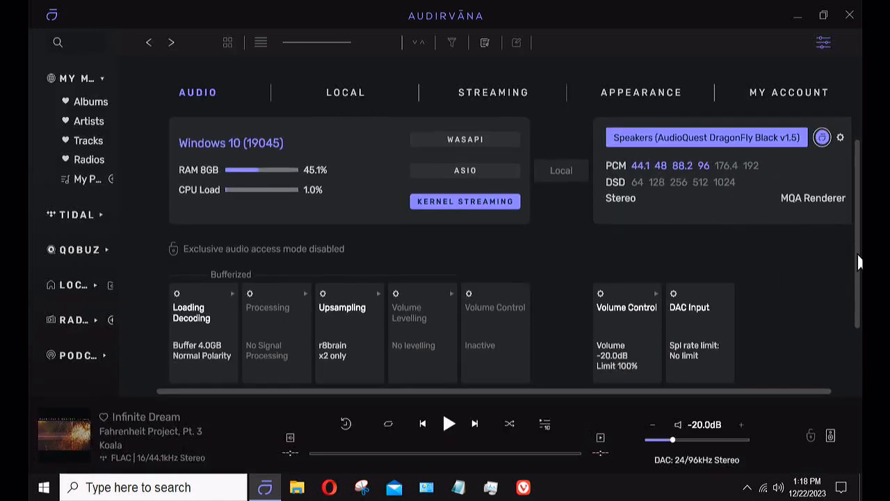
- Review the DragonFly Black's upsampling settings, including the available forced upsampling types, and close them unchanged
scroll(361, 263, down, 1)
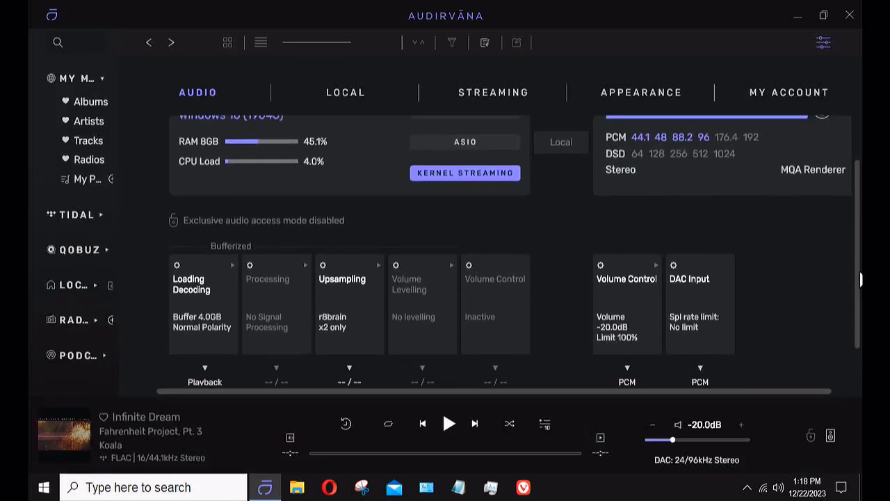
click(322, 265)
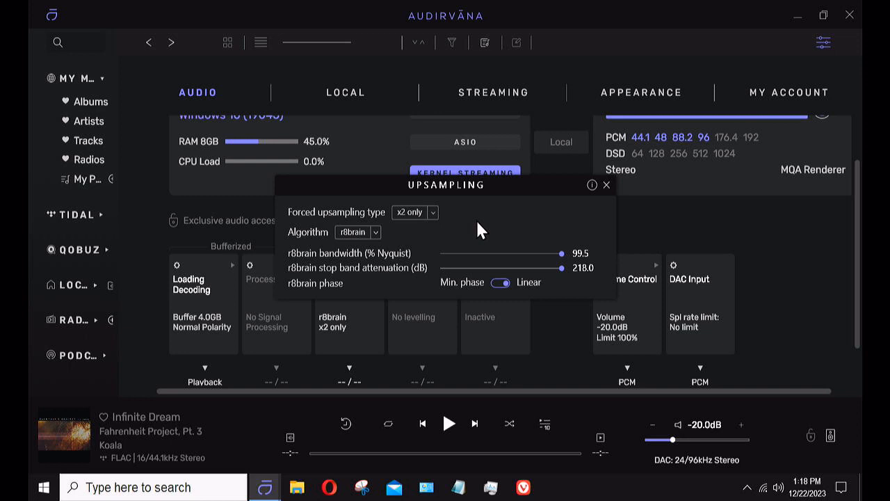
click(433, 212)
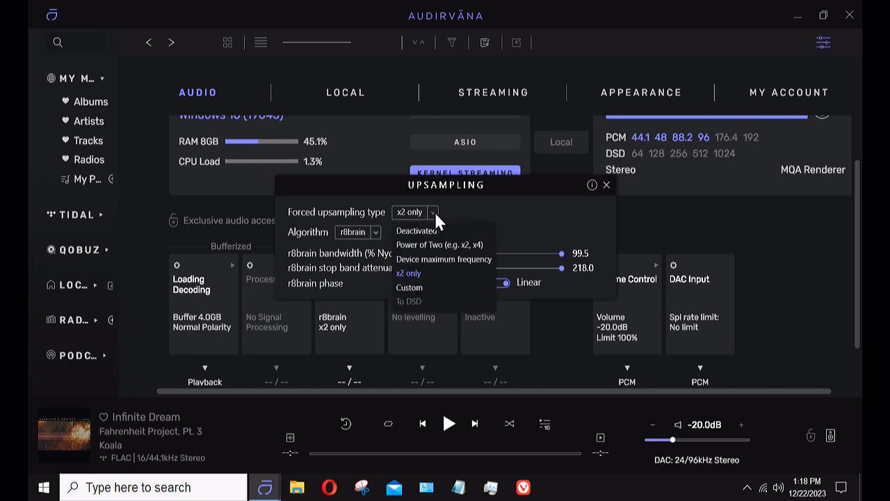
click(503, 214)
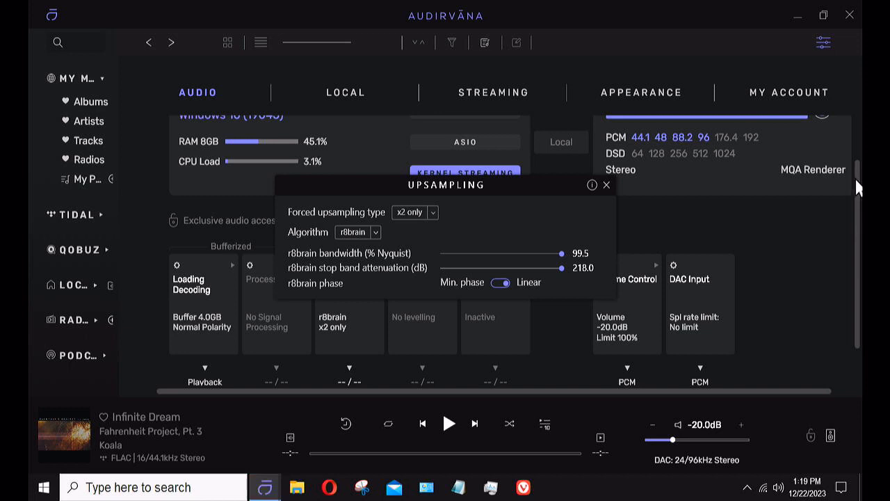
click(606, 186)
scroll(858, 223, up, 1)
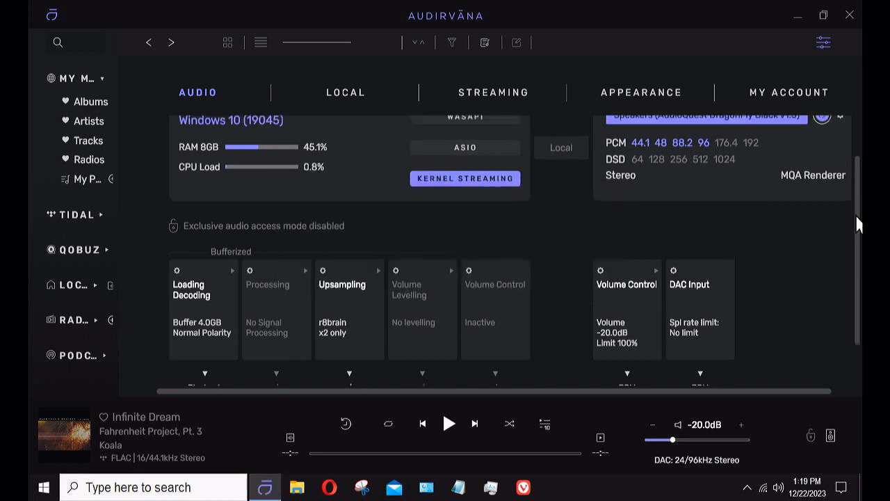
scroll(855, 201, up, 1)
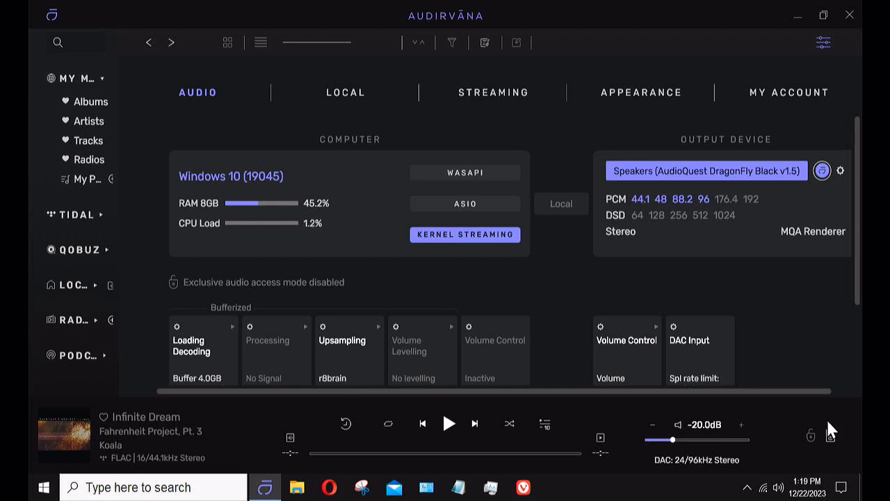
- Switch the output device to Schiit Bi-Frost (Schiit Bifrost Unison USB)
click(830, 436)
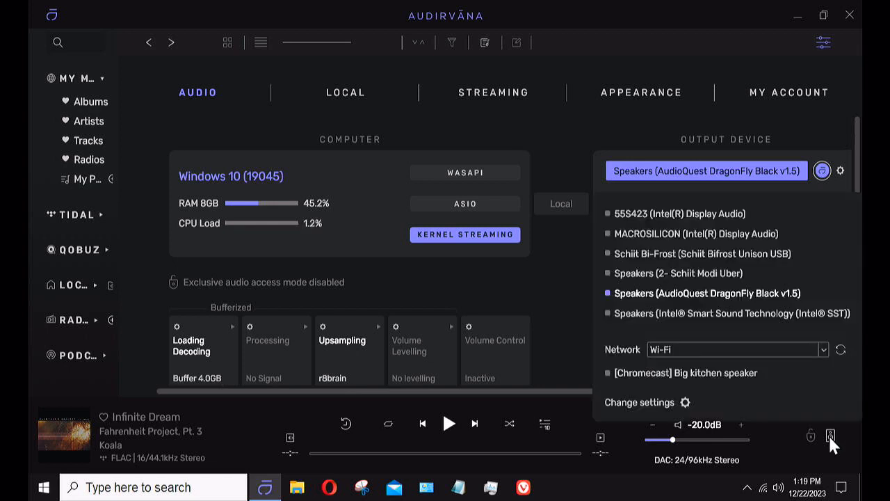
click(705, 253)
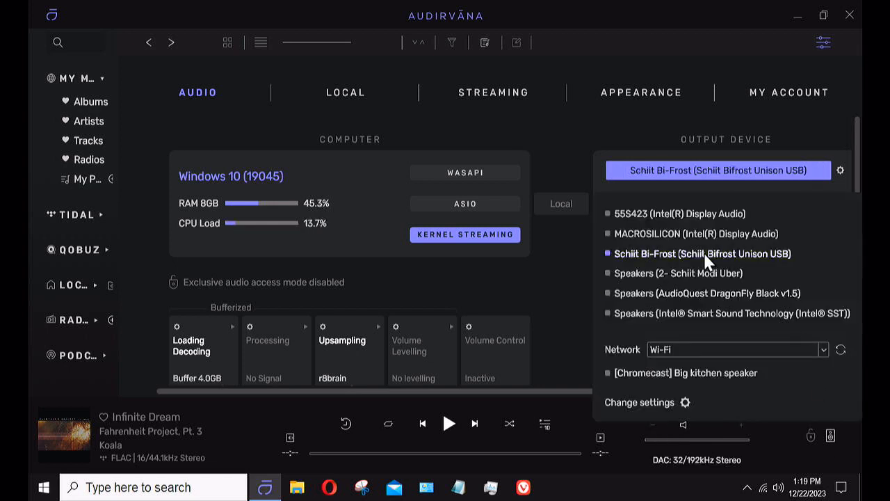
click(816, 141)
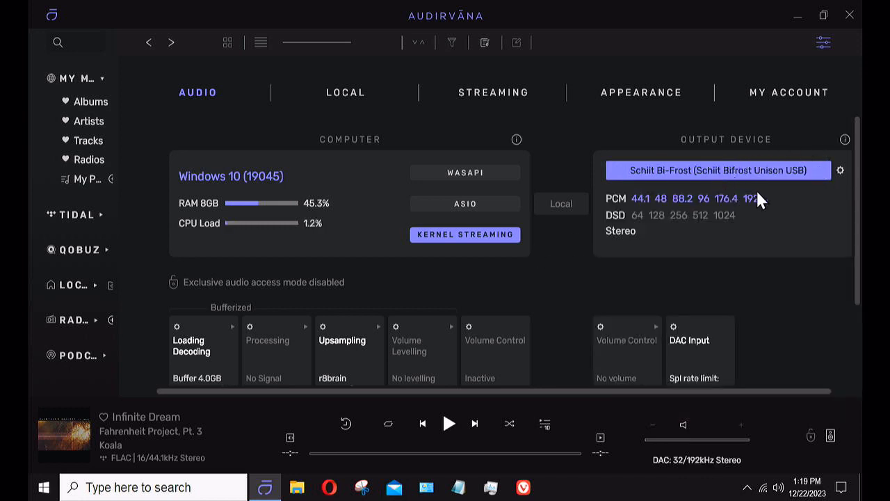
- Set the Schiit Bi-Frost's forced upsampling type to Custom and move the upsampling settings clear of the playback controls
scroll(828, 186, down, 1)
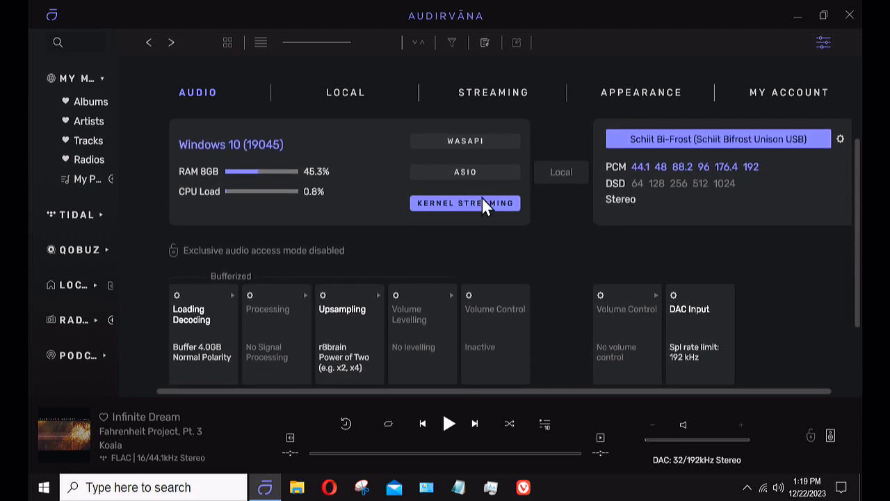
click(323, 295)
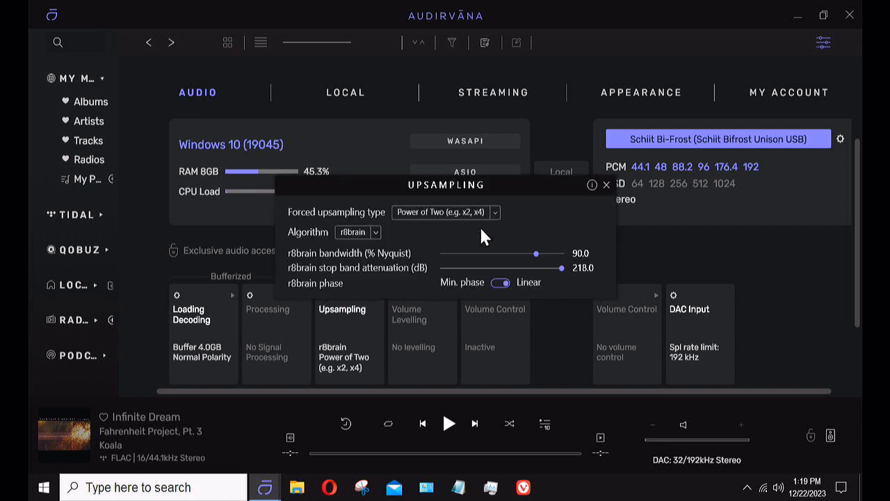
click(495, 213)
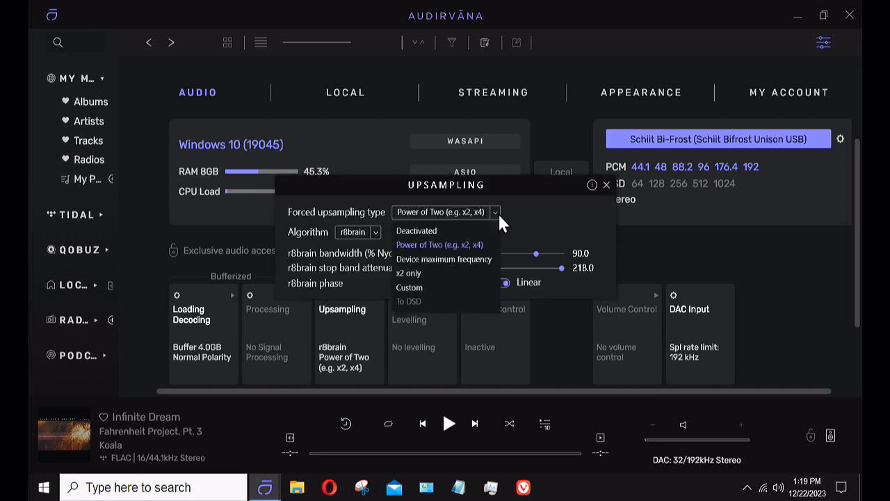
click(421, 291)
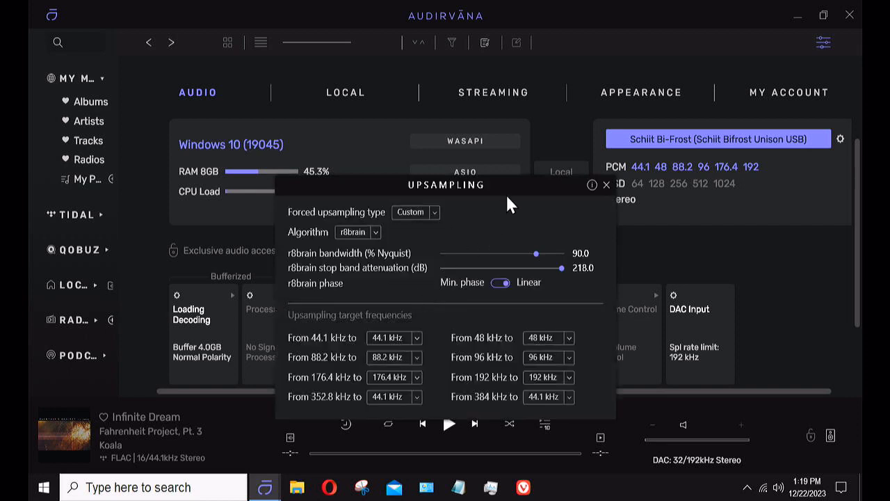
drag(508, 185, 522, 112)
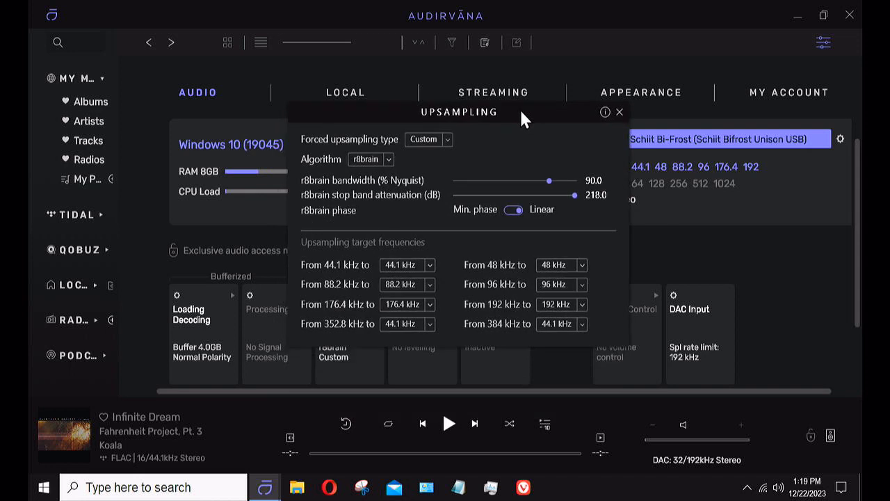
- Set the custom upsampling target to 96 kHz for 44.1, 48 and 88.2 kHz sources, and close the upsampling settings
click(430, 265)
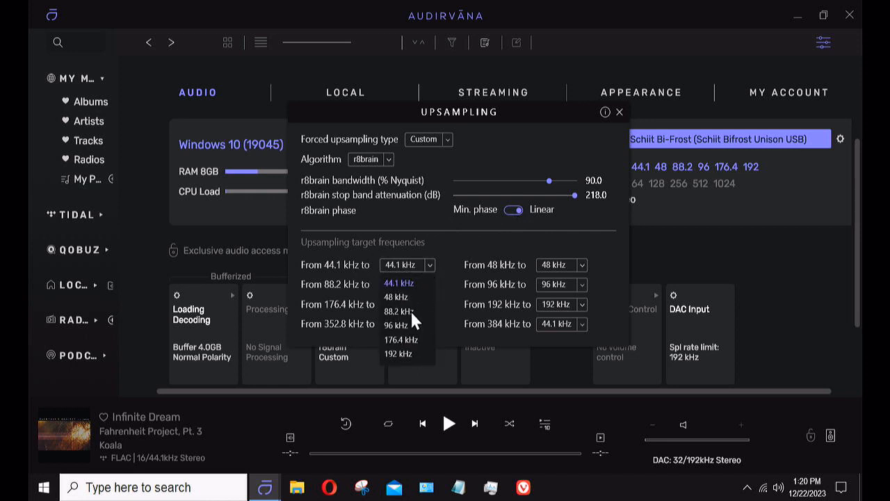
click(397, 326)
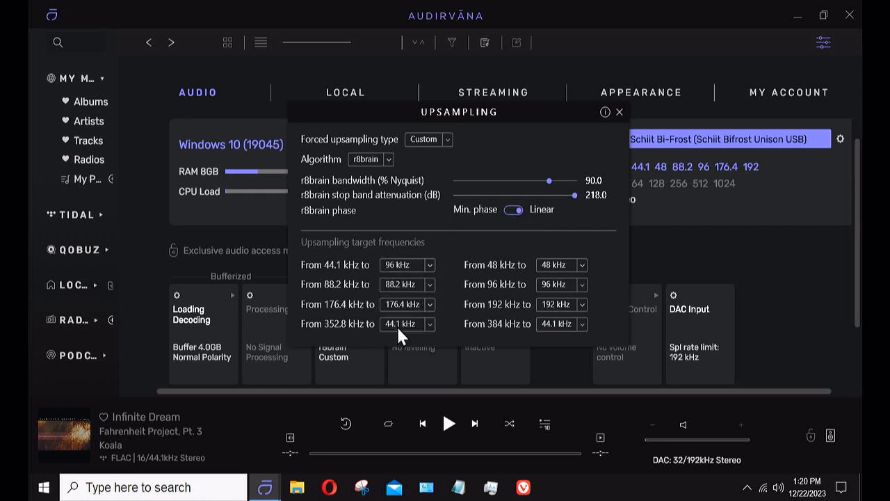
click(584, 266)
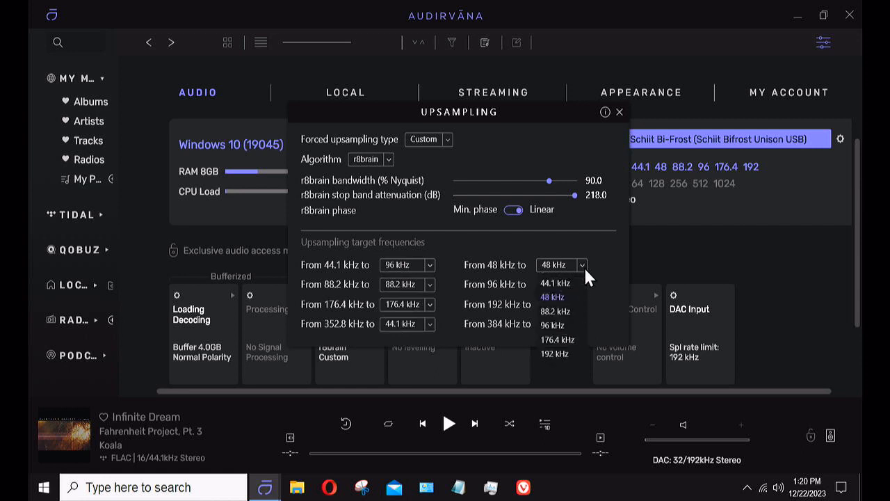
click(555, 325)
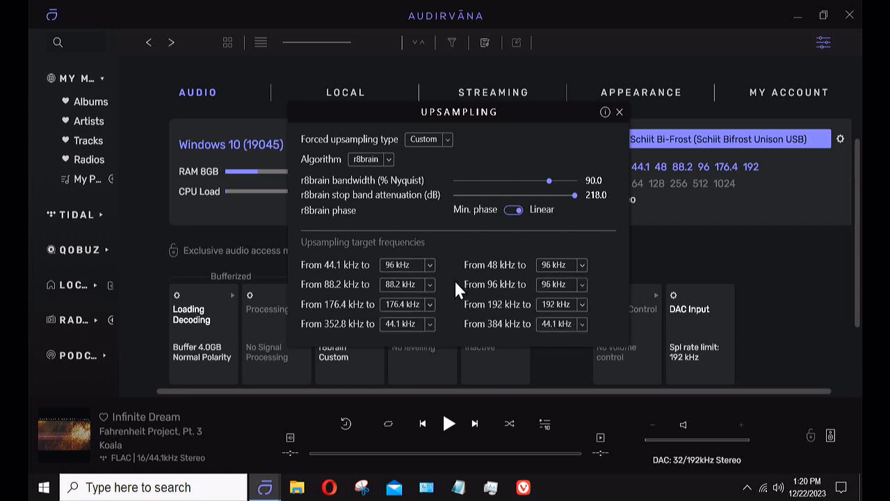
click(431, 285)
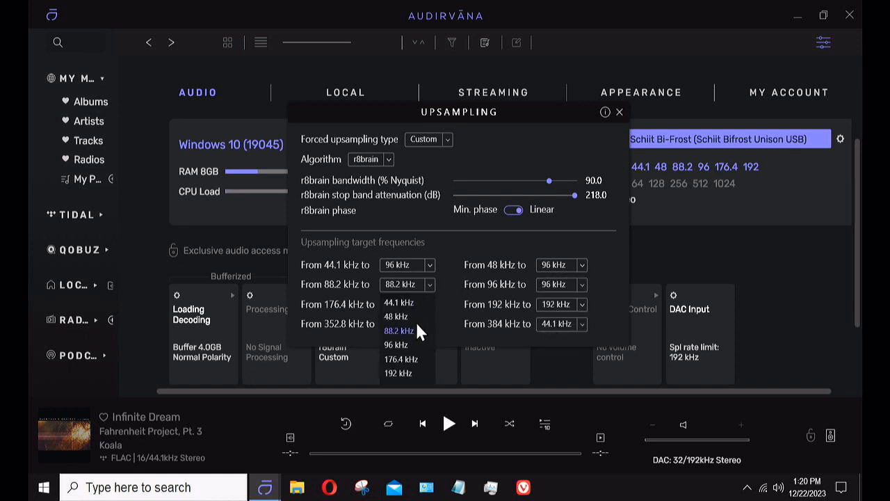
click(408, 350)
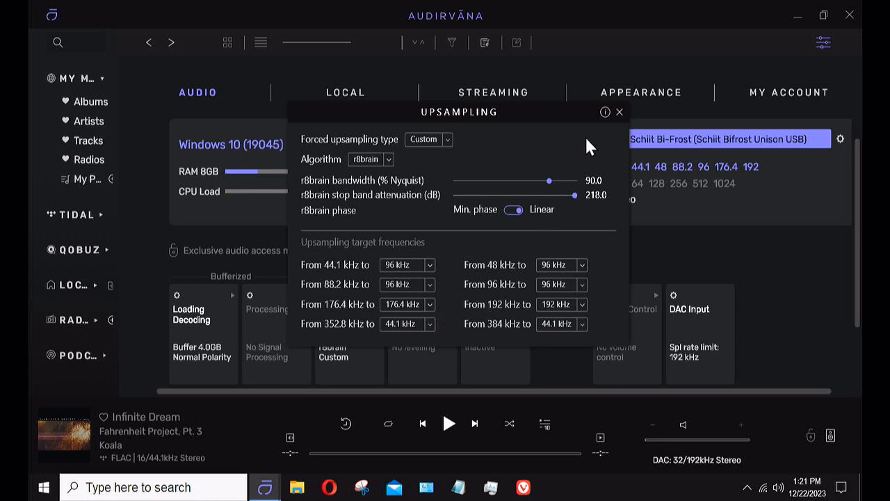
click(619, 112)
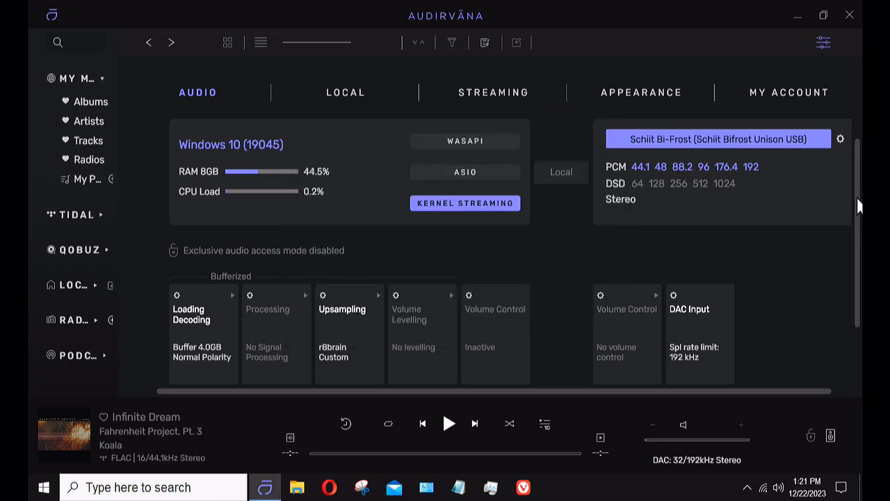
- Play Infinite Dream from the Fahrenheit Project, Pt. 3 album to check the upsampled output, and stop it by releasing the audio device
scroll(857, 189, up, 1)
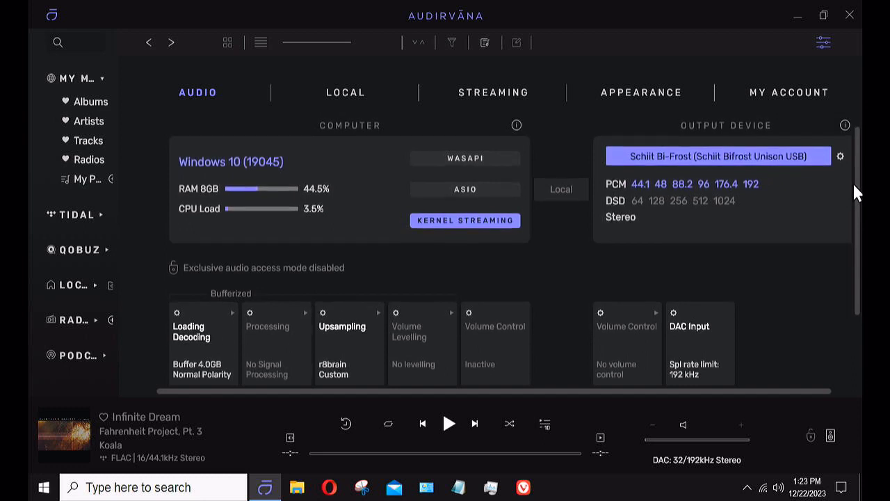
scroll(854, 187, down, 1)
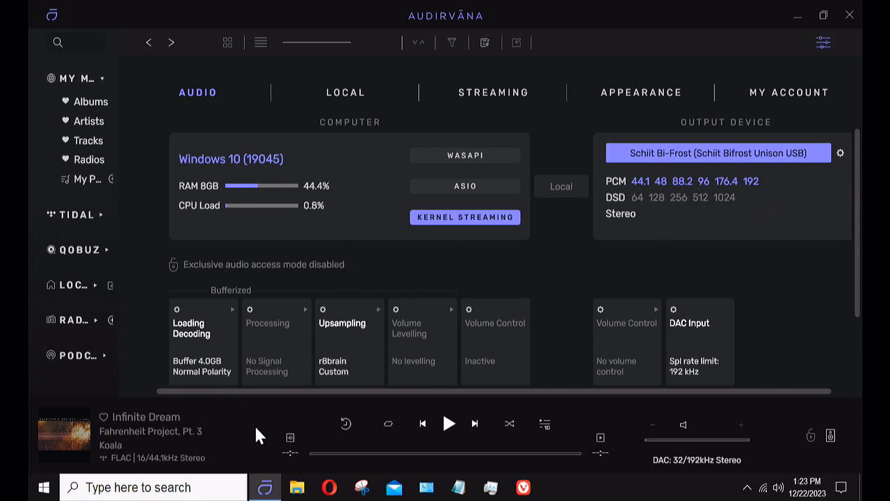
click(101, 432)
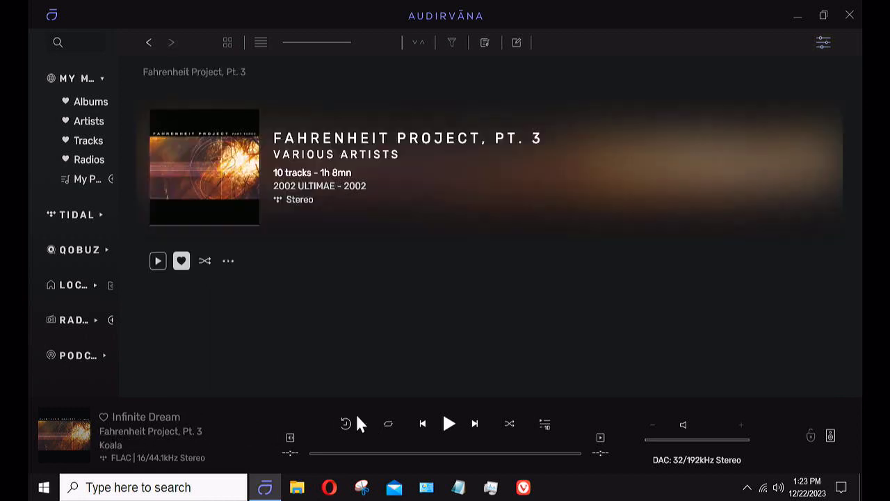
click(449, 427)
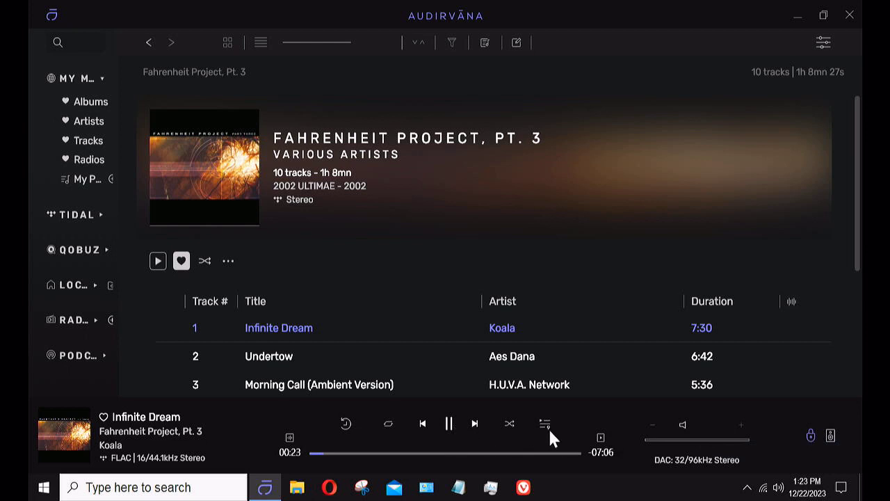
click(812, 436)
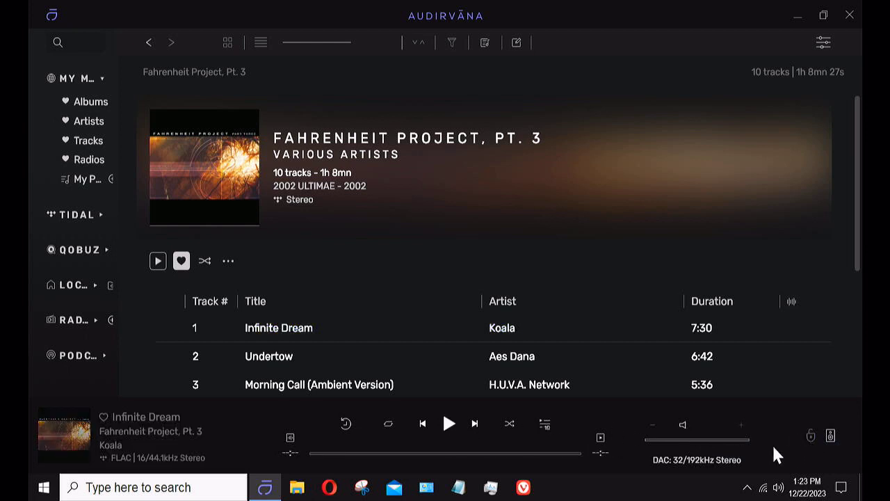
- Review the output device list with its network choices and linked audio settings, and return to the My Music albums
click(830, 435)
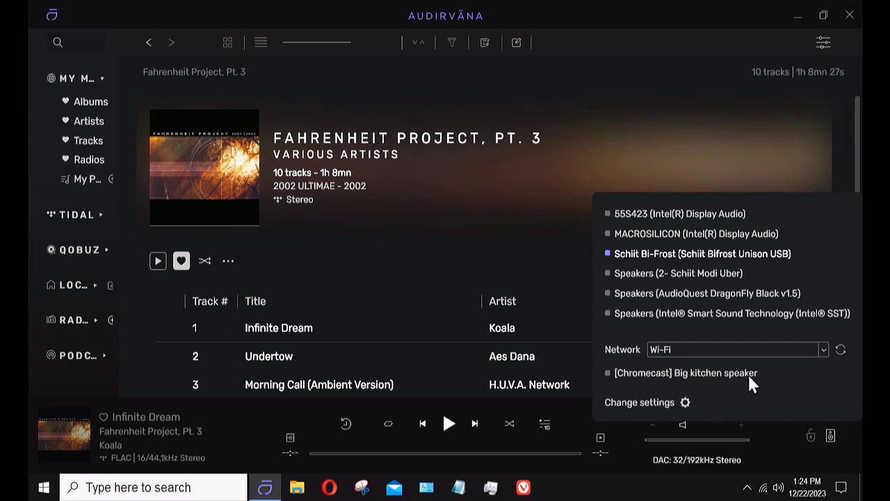
click(824, 350)
click(824, 350)
click(685, 403)
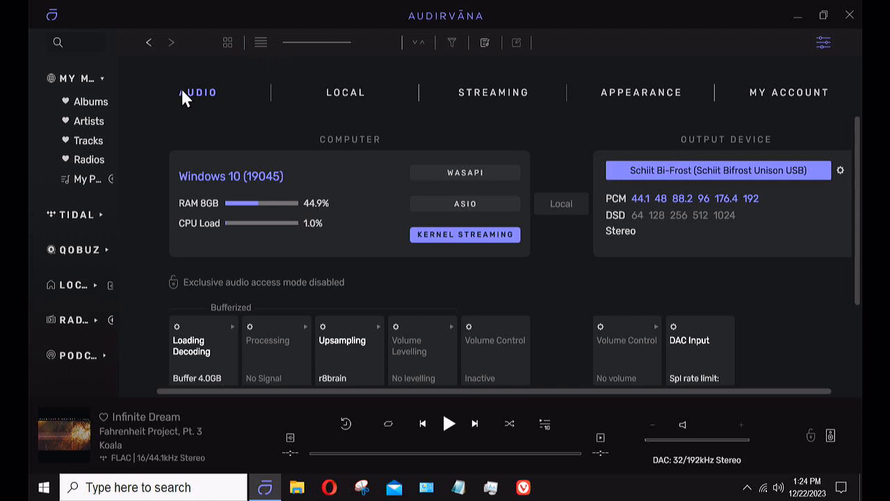
click(90, 105)
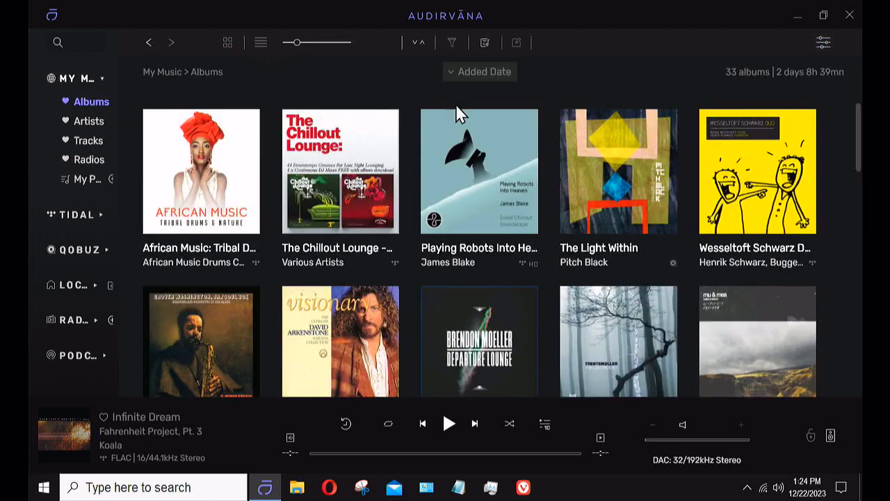